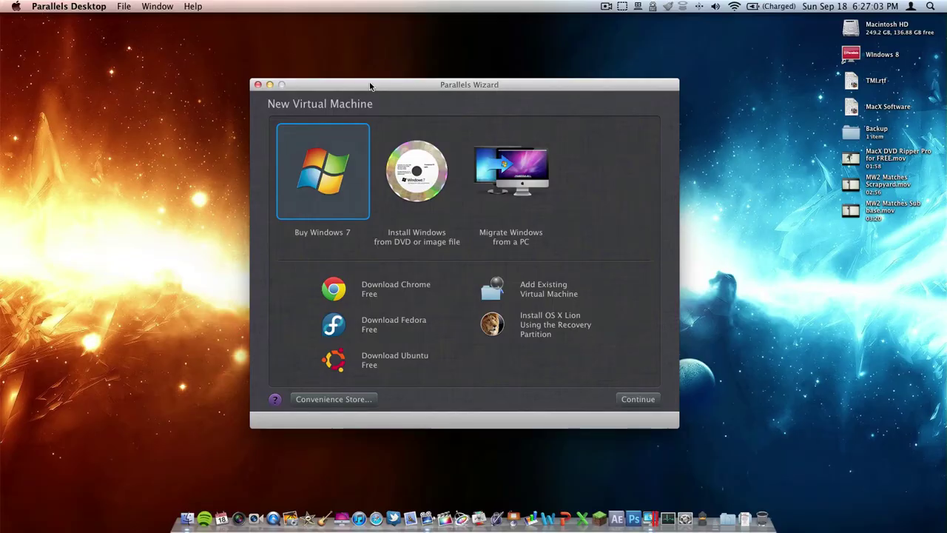
Choose to install Windows from a DVD or image file for the new virtual machine and continue
left_click_drag(370, 84, 284, 50)
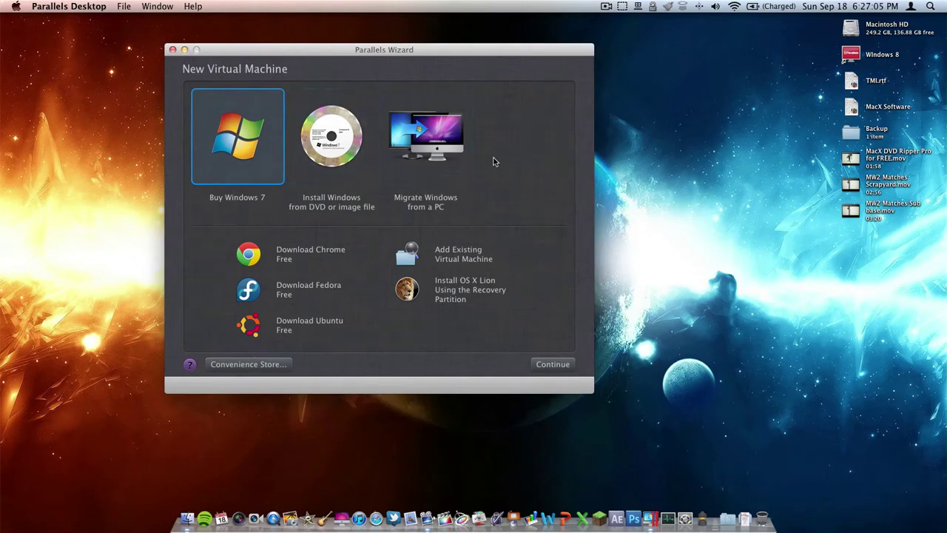
left_click(334, 214)
left_click(429, 204)
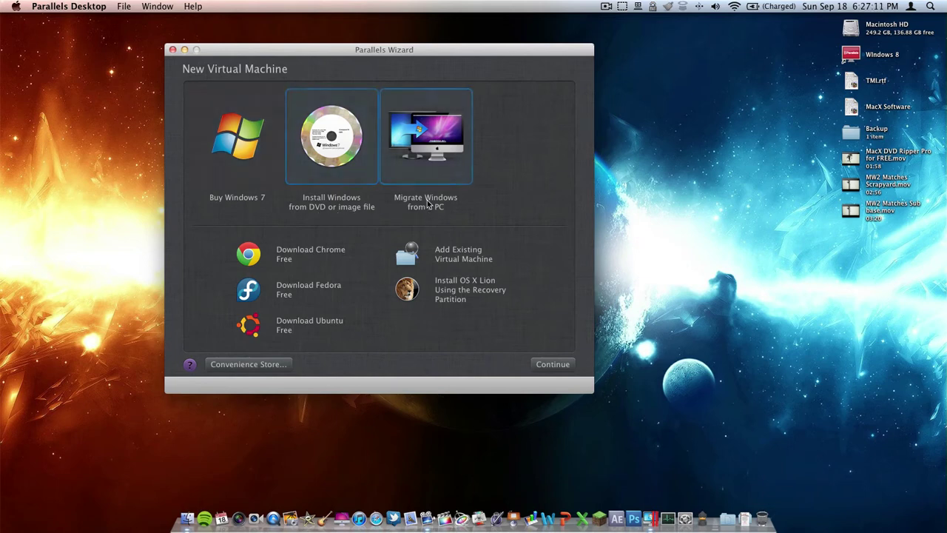
left_click(321, 182)
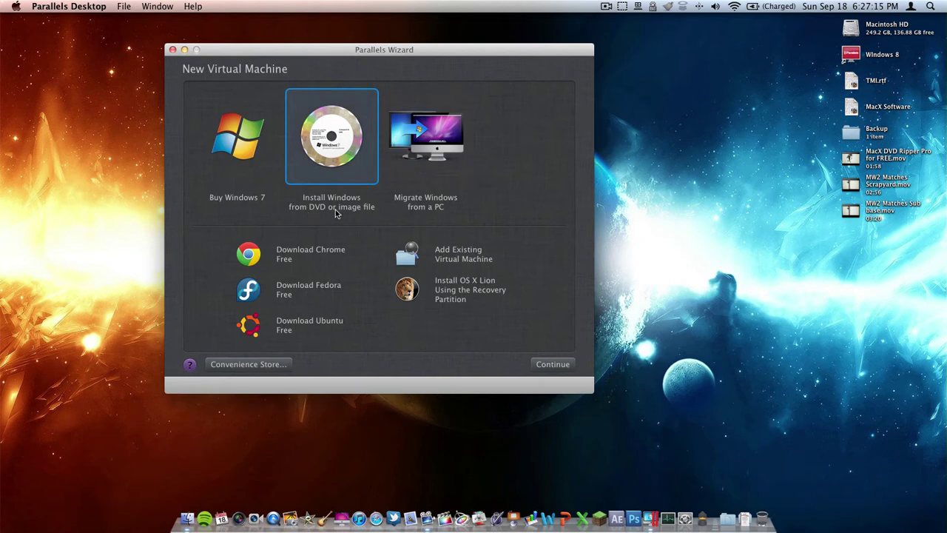
left_click(540, 364)
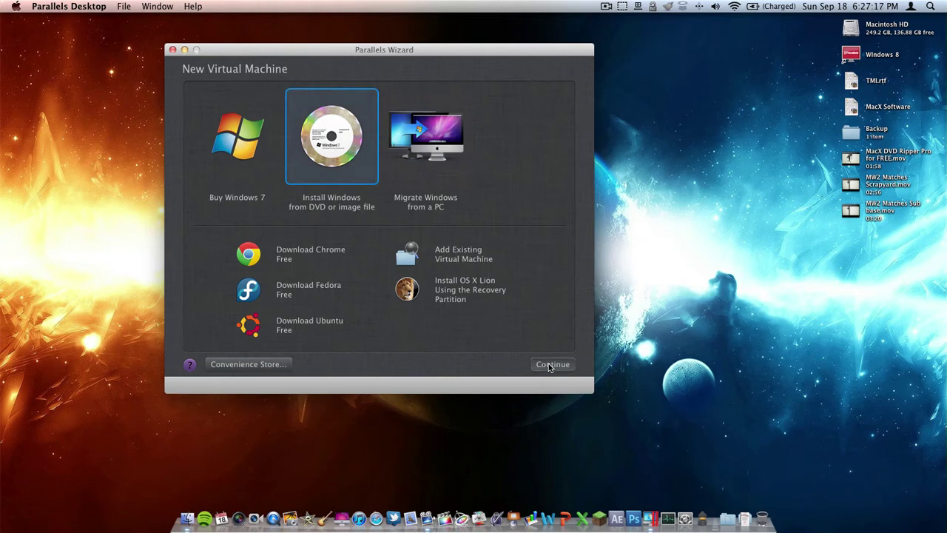
Select WindowsDeveloperPreview-32bit-English.iso from the ISO's folder under Documents/Docs as the installation image and continue
left_click(419, 278)
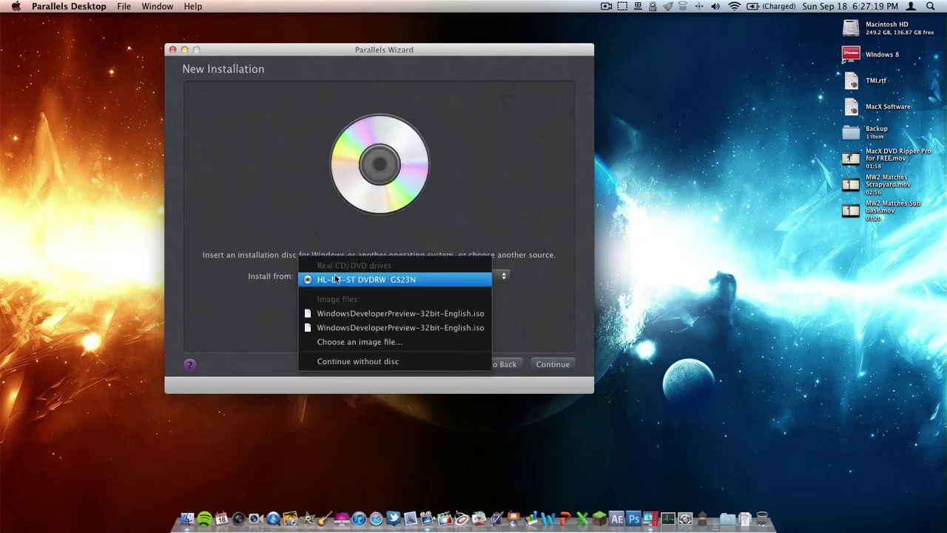
key("Escape")
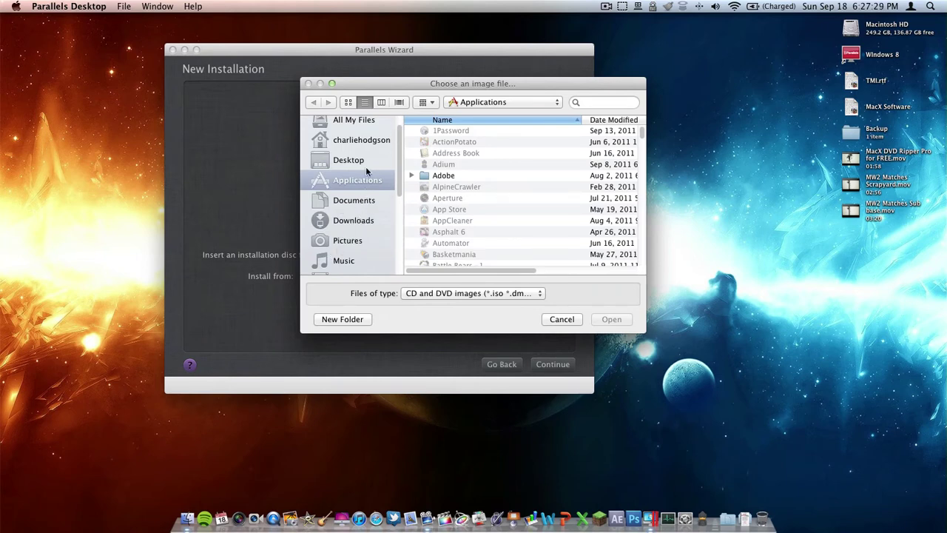
scroll(366, 185, "down", 1)
left_click(356, 181)
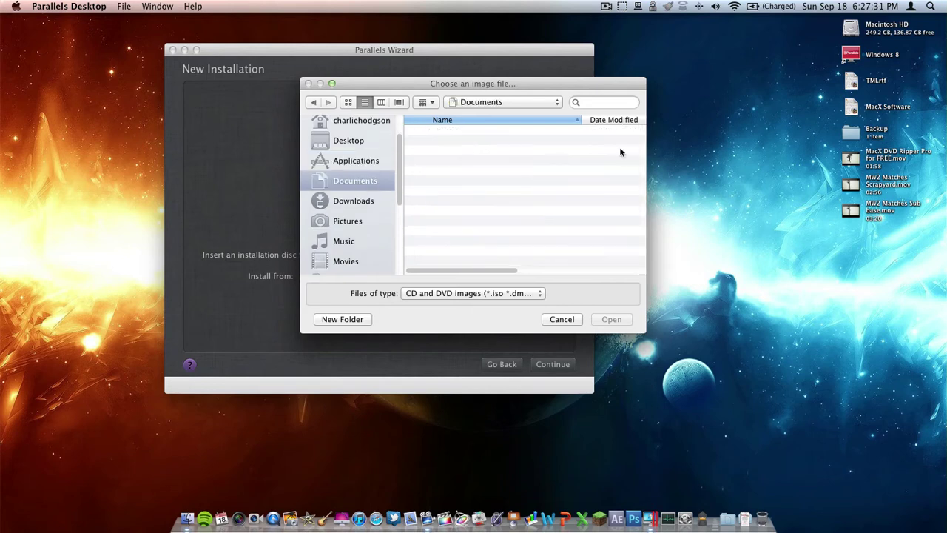
left_click(411, 153)
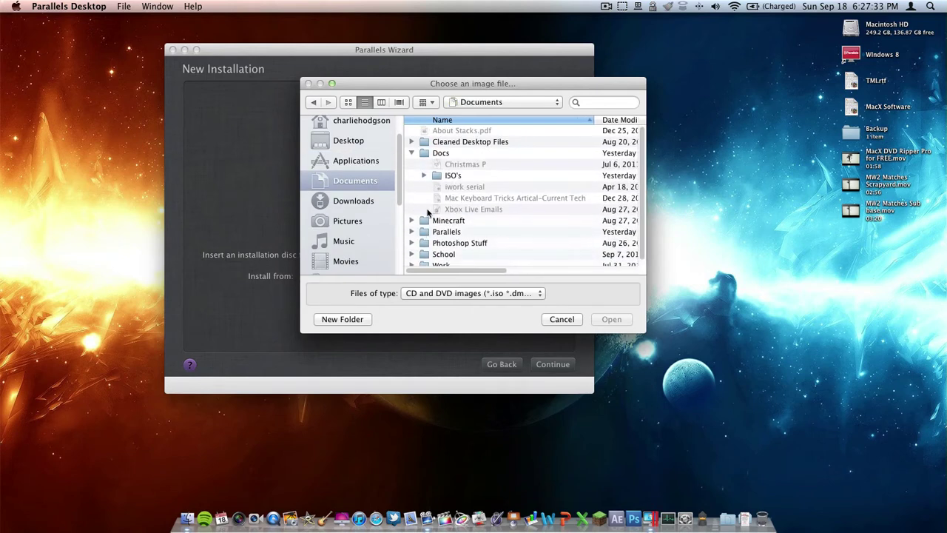
left_click(465, 199)
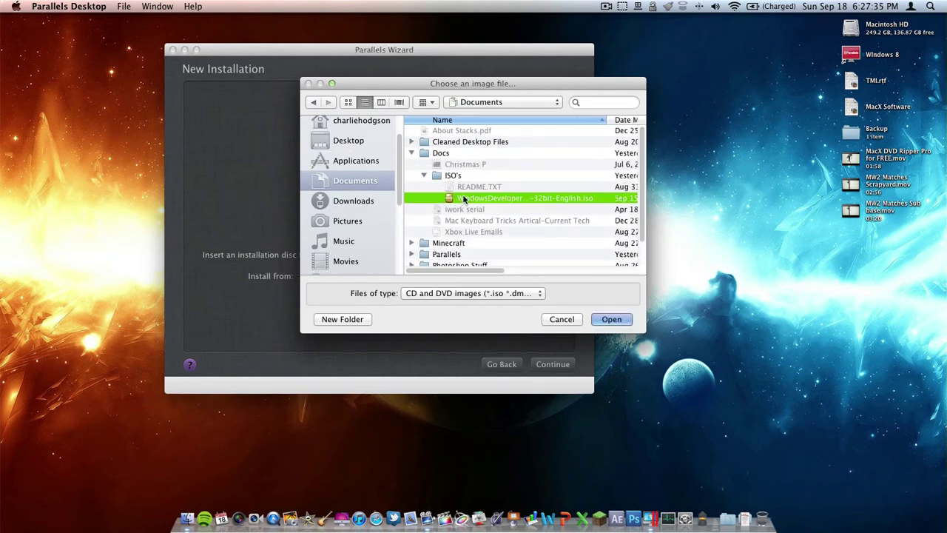
left_click(611, 319)
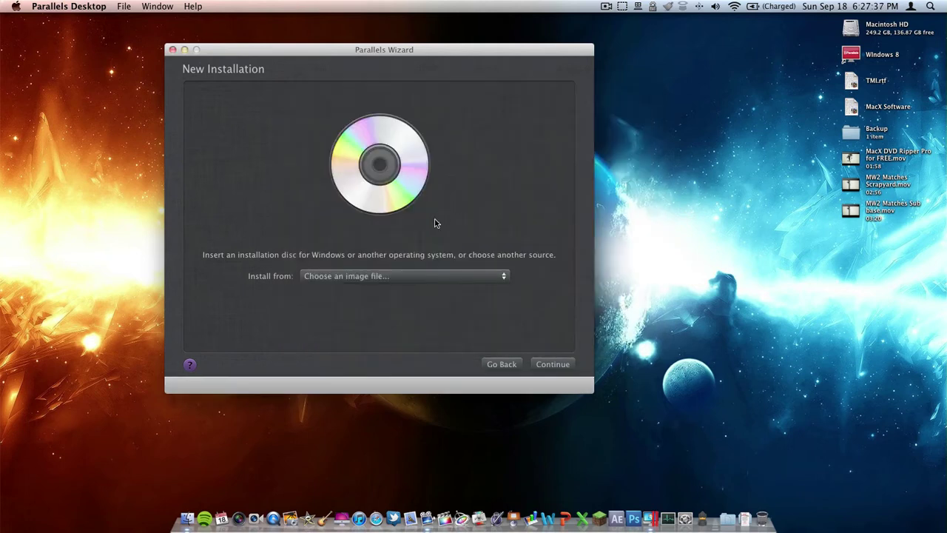
left_click(541, 363)
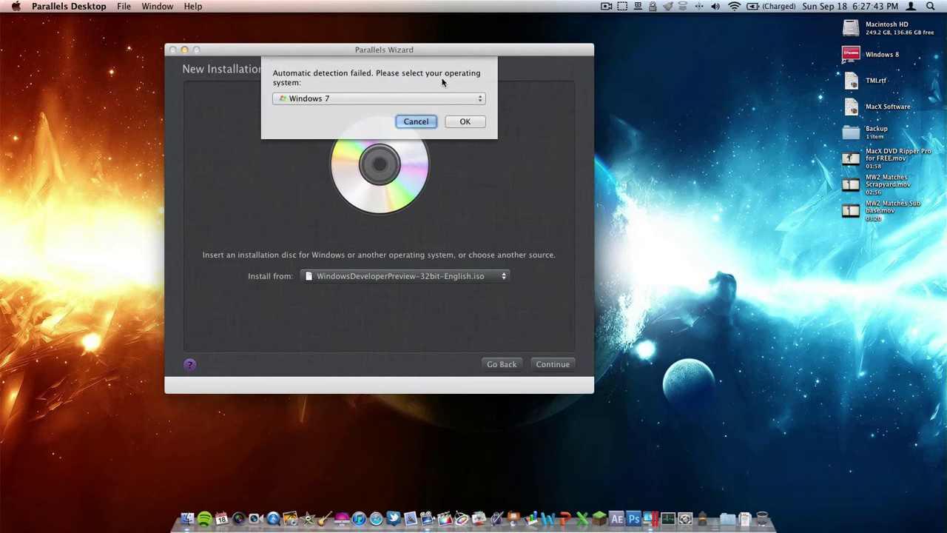
Set the operating system for the installation image to Other Windows and continue to the name and location settings
left_click(335, 99)
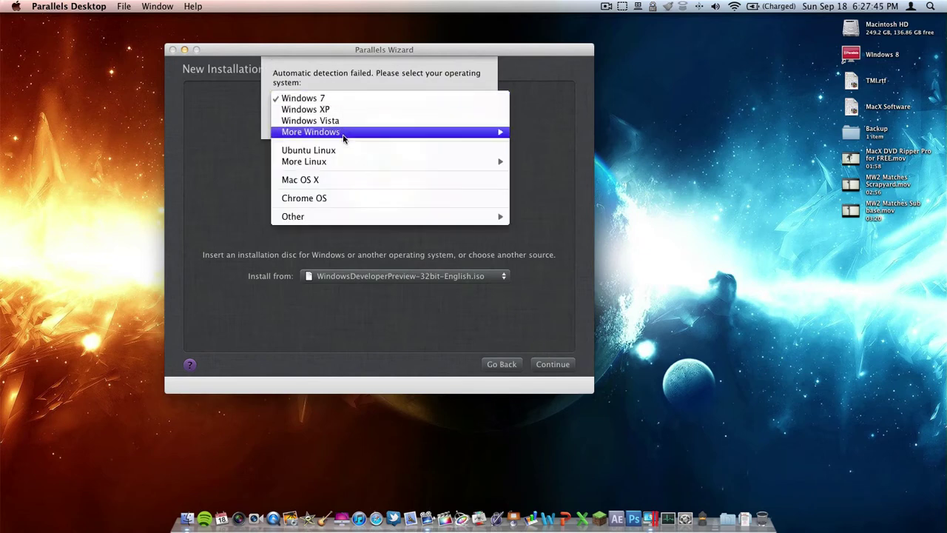
mouse_move(366, 136)
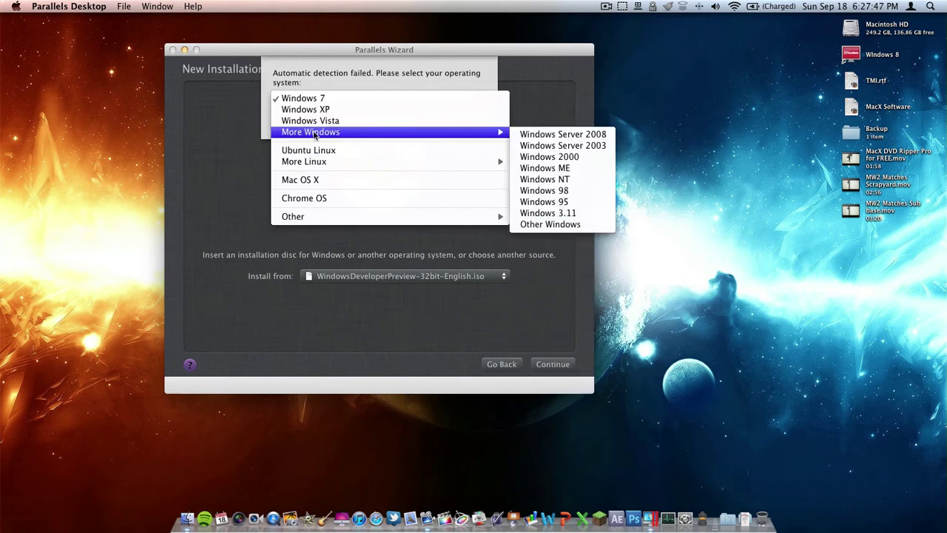
left_click(547, 224)
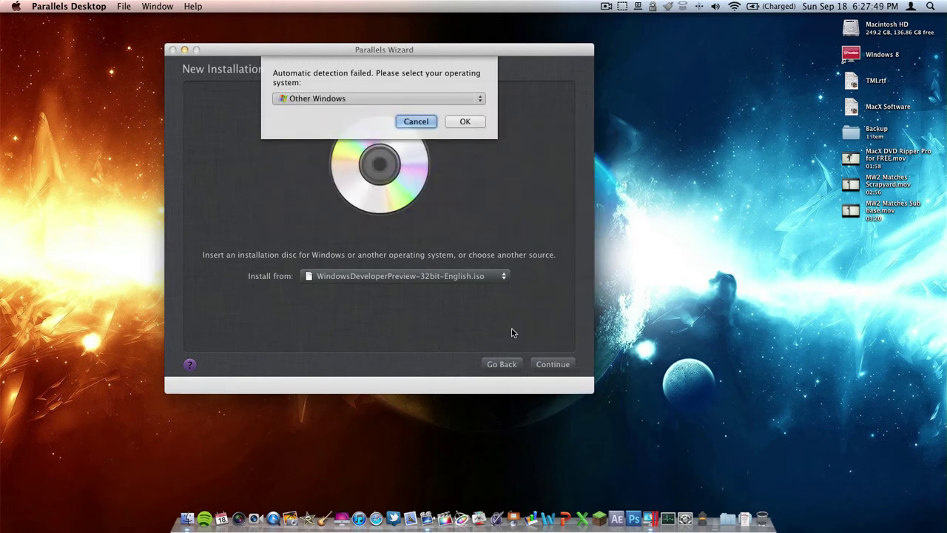
left_click(463, 123)
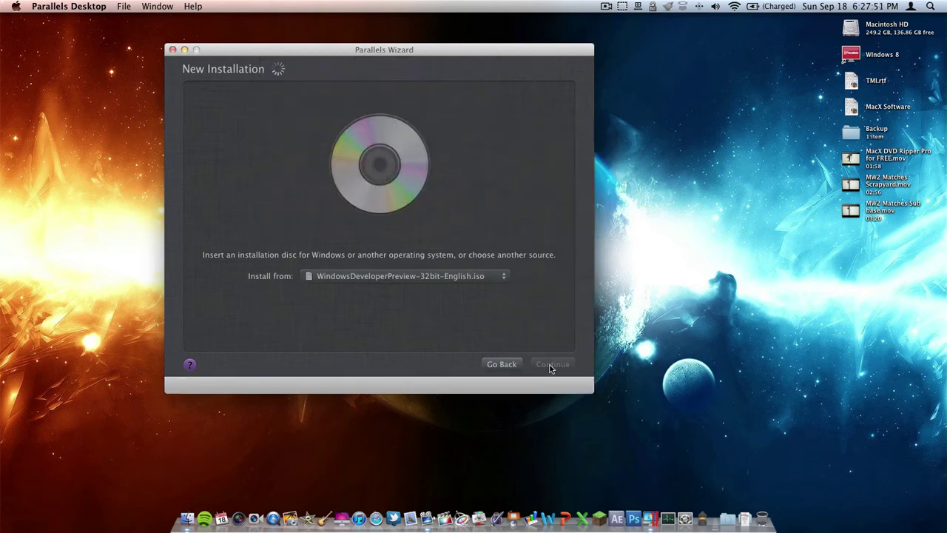
left_click(553, 364)
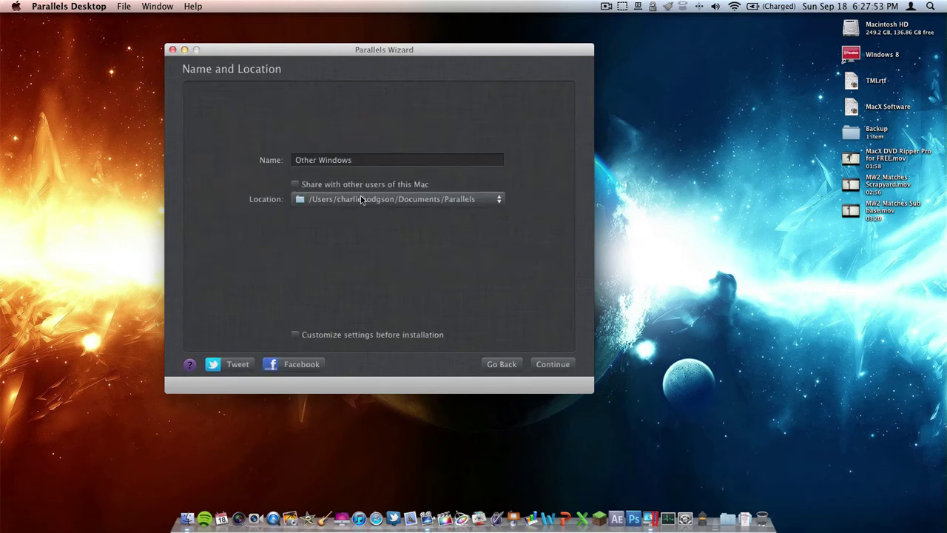
Try to create the virtual machine under the name "Windows 8"
key("Tab")
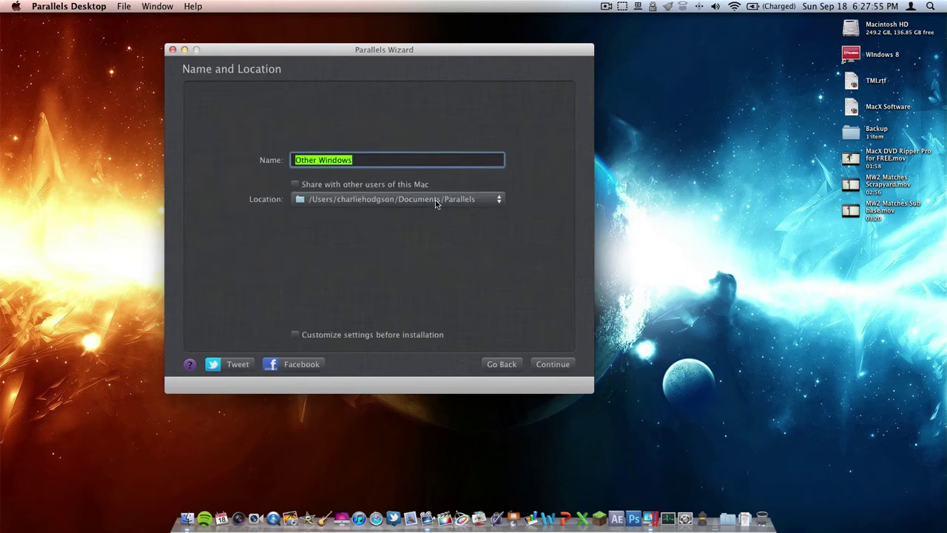
type("Wind")
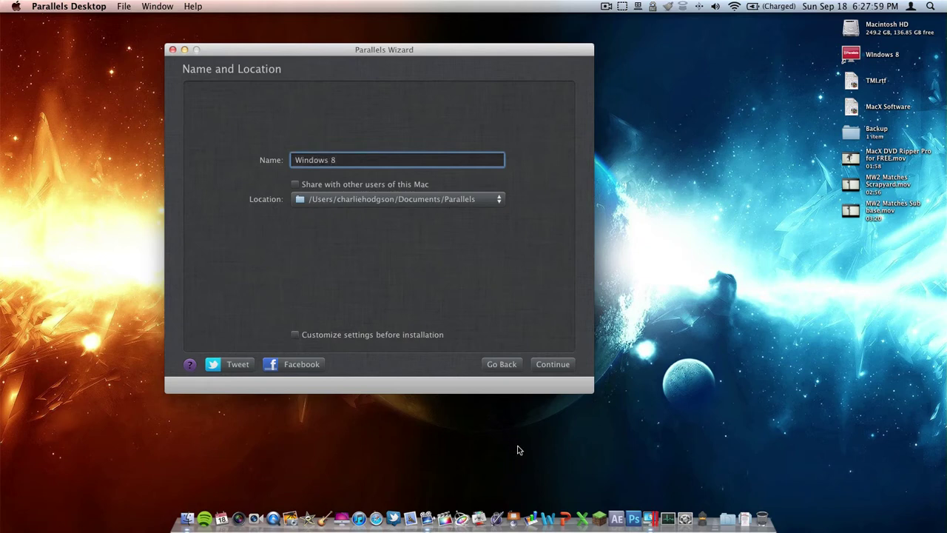
left_click(560, 366)
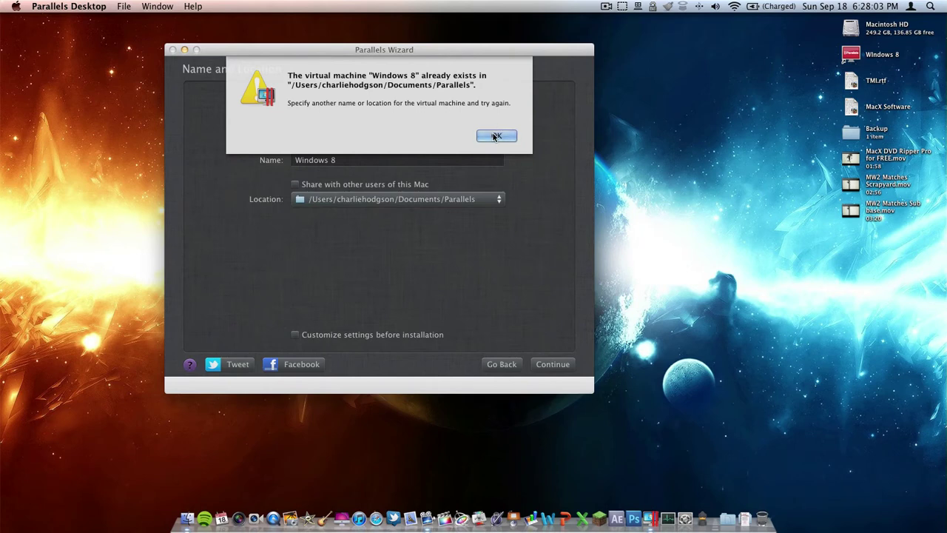
left_click(494, 136)
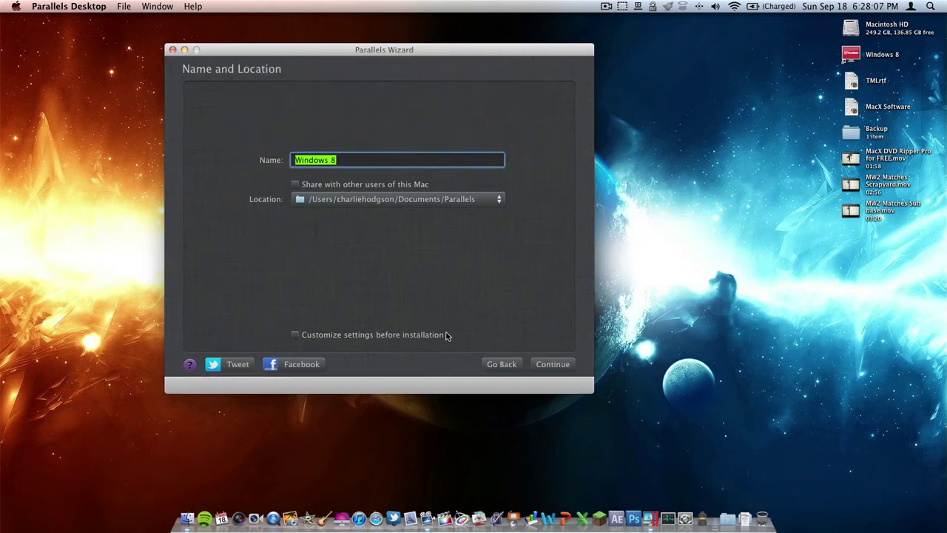
Change the virtual machine's name to "Windows 8 #2", start its installation and move its window towards the screen's upper edge
key("Right")
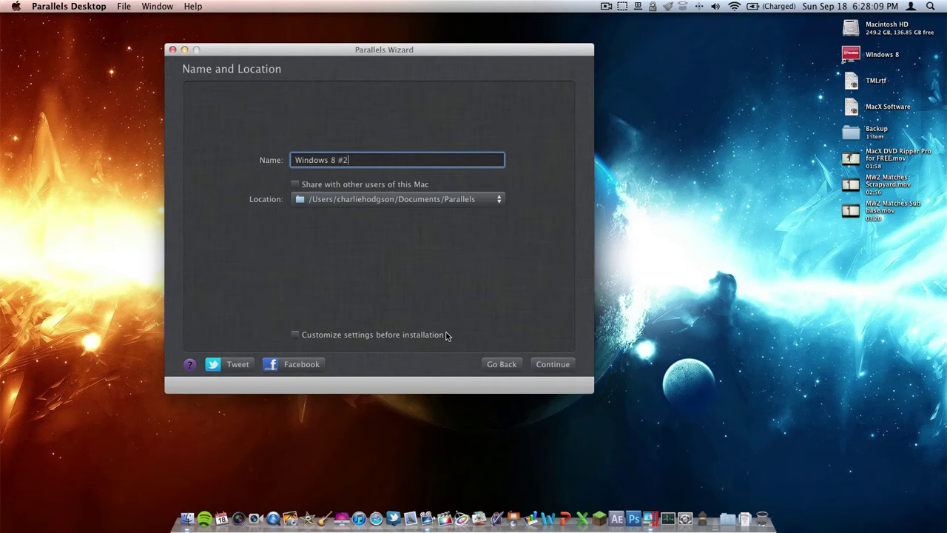
left_click(551, 364)
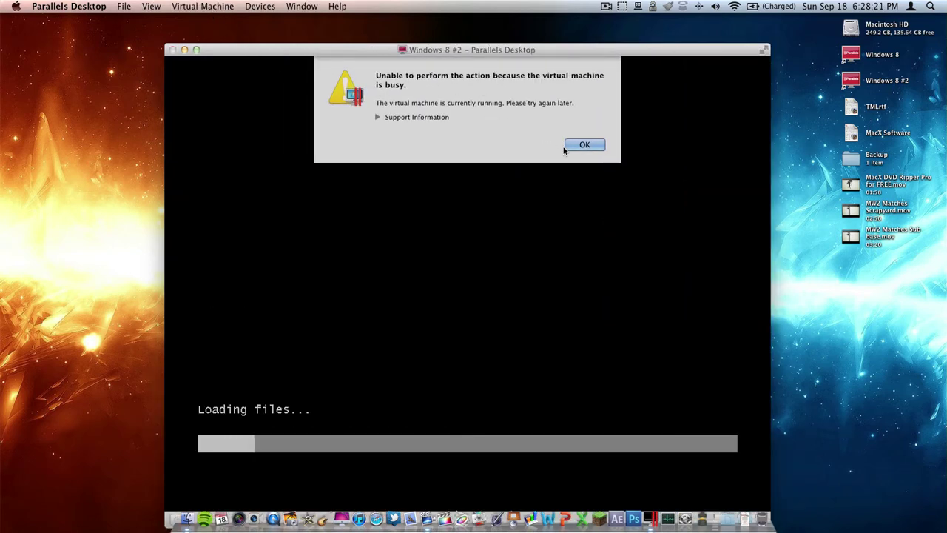
left_click(576, 143)
left_click_drag(321, 51, 197, 11)
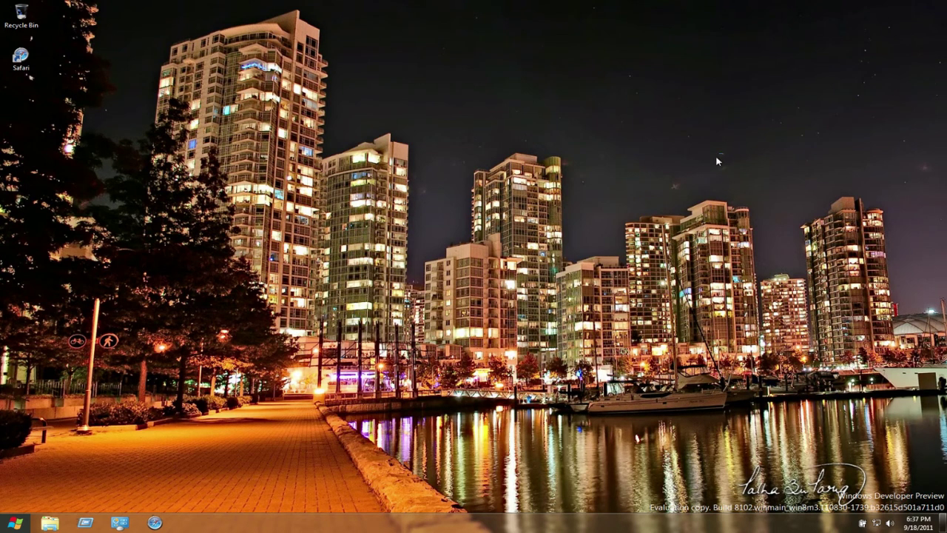
left_click_drag(689, 185, 626, 198)
left_click_drag(156, 477, 459, 333)
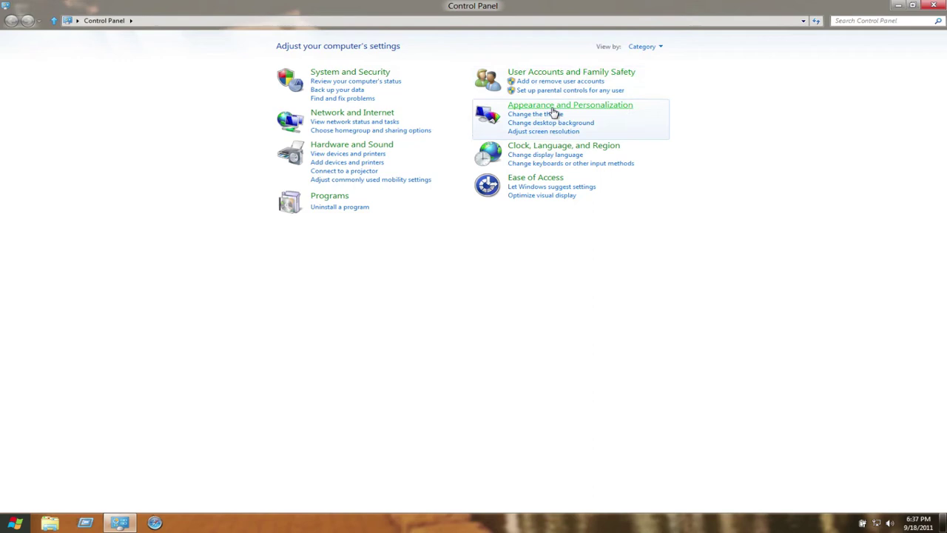
Look at the available themes under Appearance and Personalization in Control Panel, and close the window
left_click(552, 106)
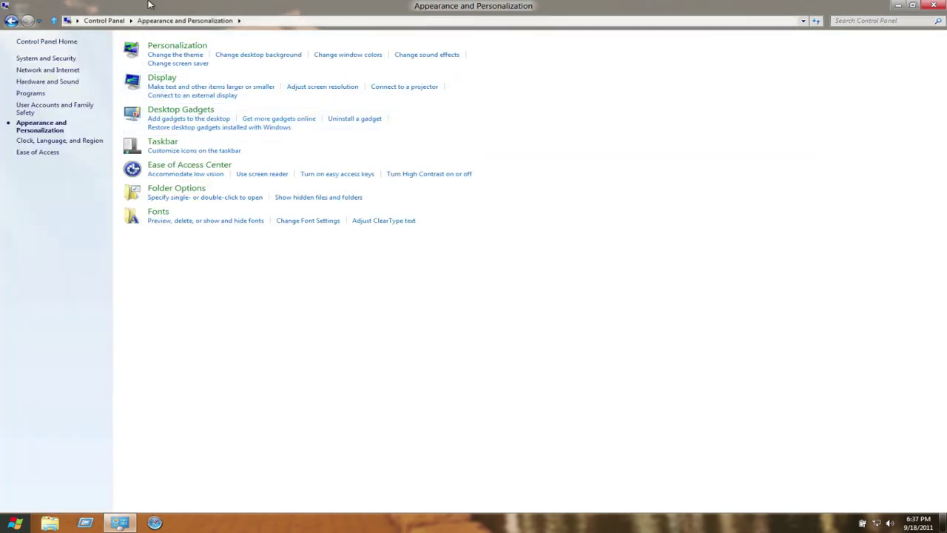
left_click(163, 56)
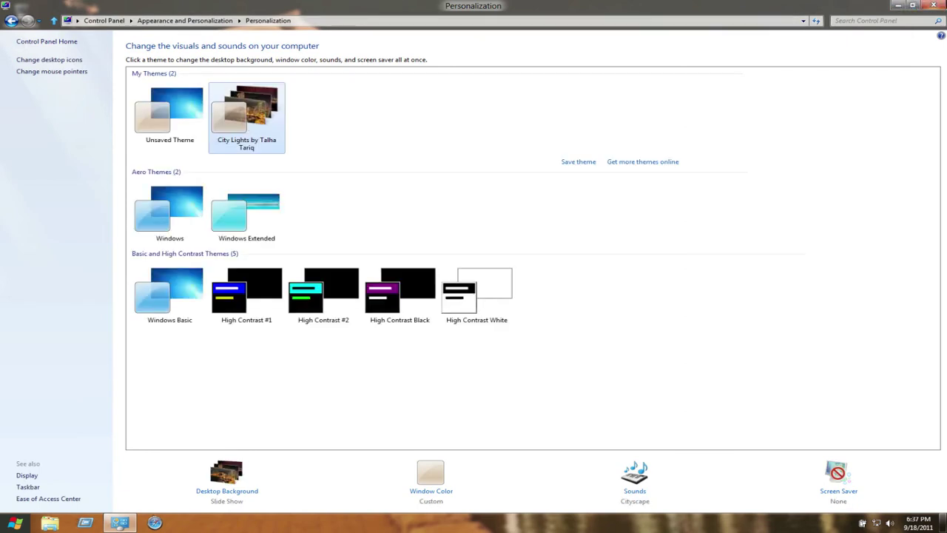
left_click(898, 6)
key("super+c")
key("Escape")
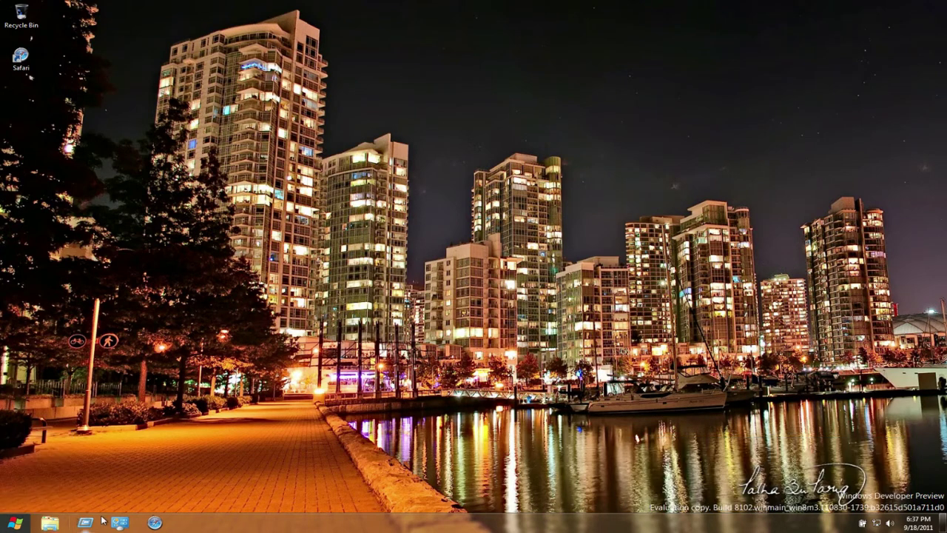
View the computer's system properties in a maximized window from the file explorer's Computer location, and close it
left_click(52, 522)
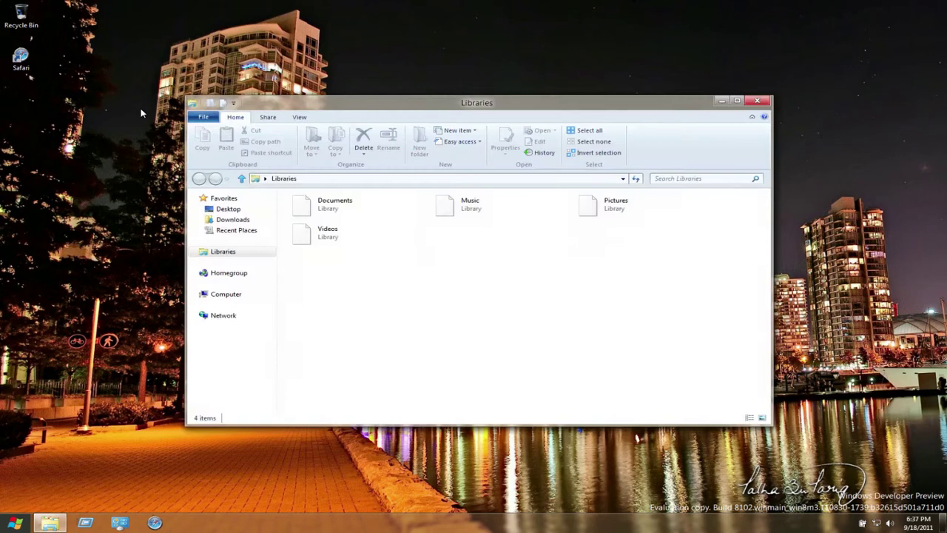
left_click(233, 294)
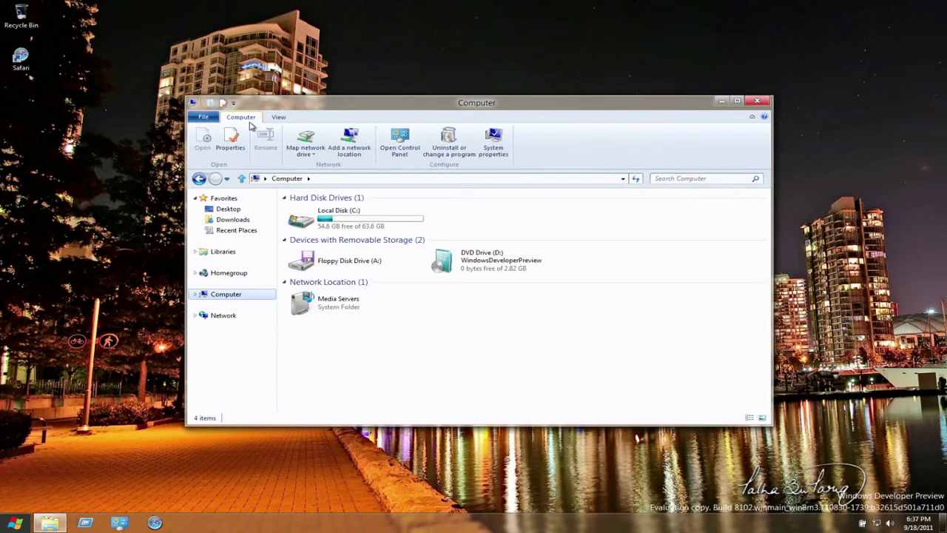
left_click(508, 153)
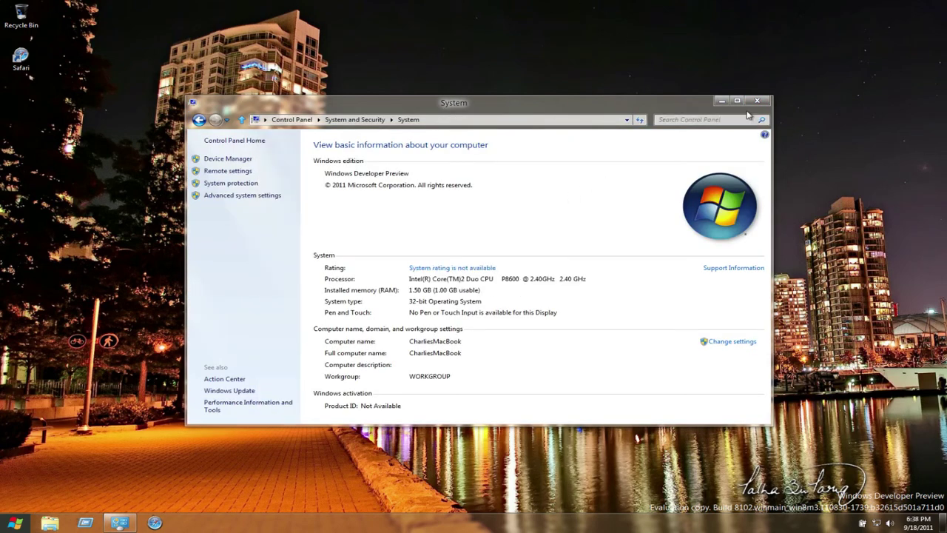
left_click(736, 101)
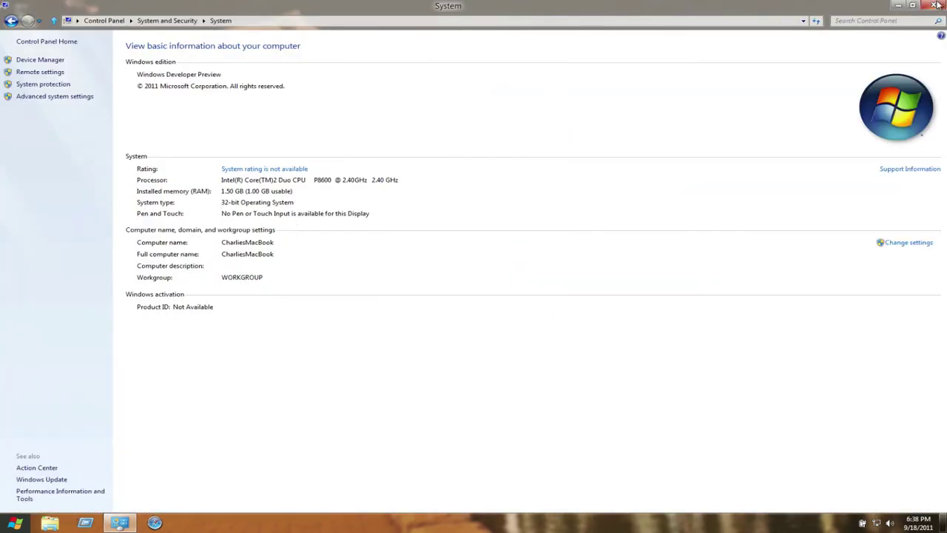
key("super+c")
left_click(898, 6)
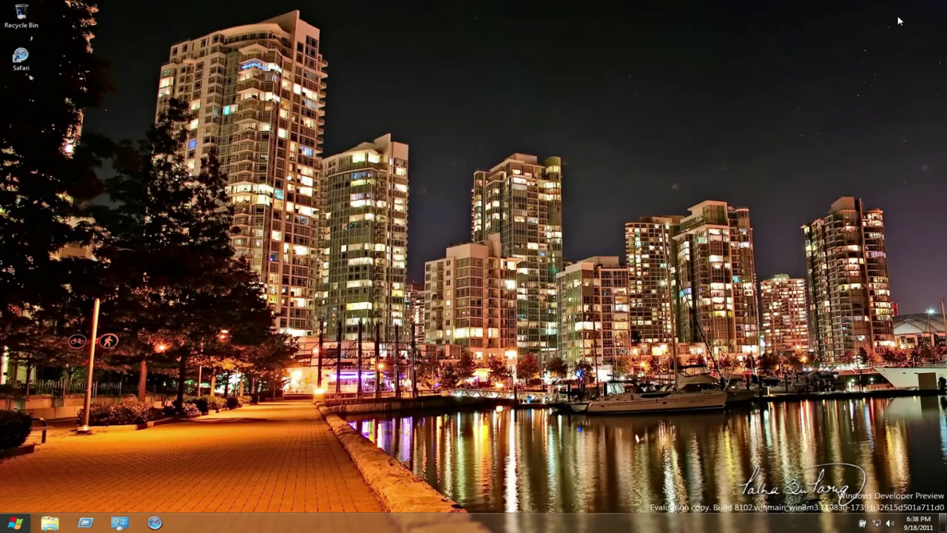
Open Safari on its start page, minimize its window and restore it
left_click_drag(755, 257, 179, 374)
left_click(155, 522)
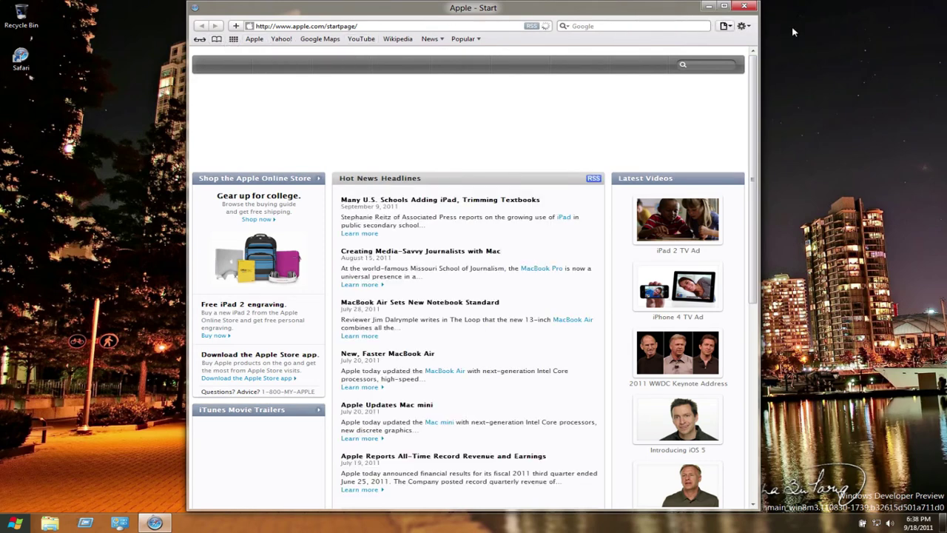
left_click(708, 8)
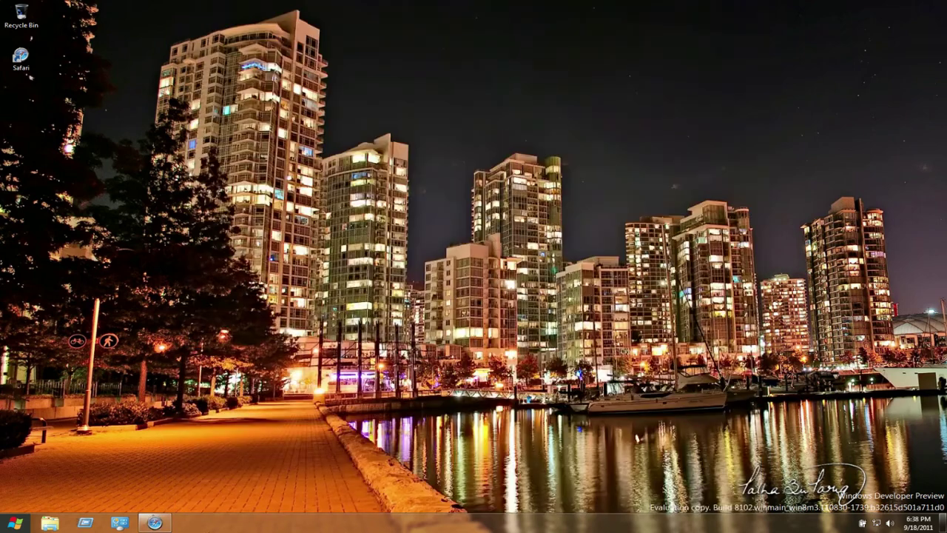
left_click(155, 522)
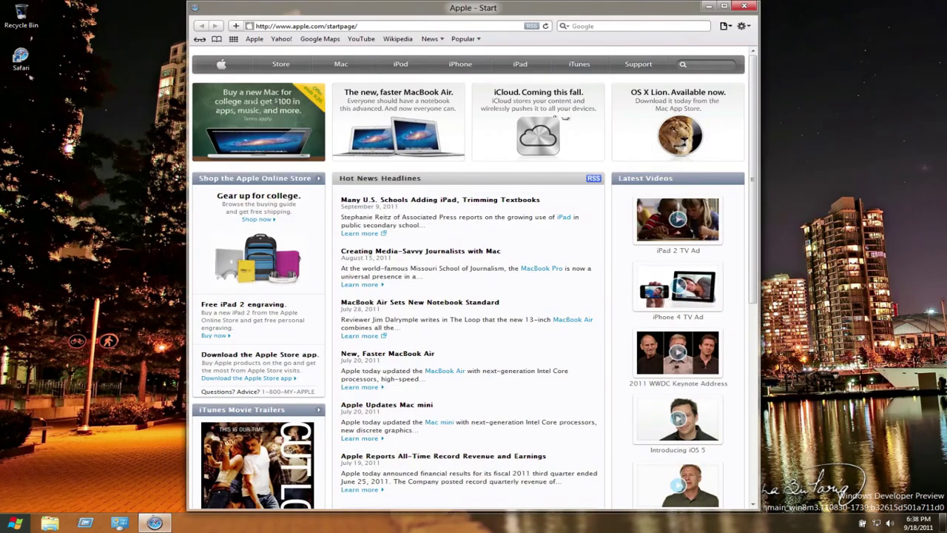
Look over the Apple start page and open the bookmarked YouTube site in the same Safari window
scroll(682, 150, "down", 5)
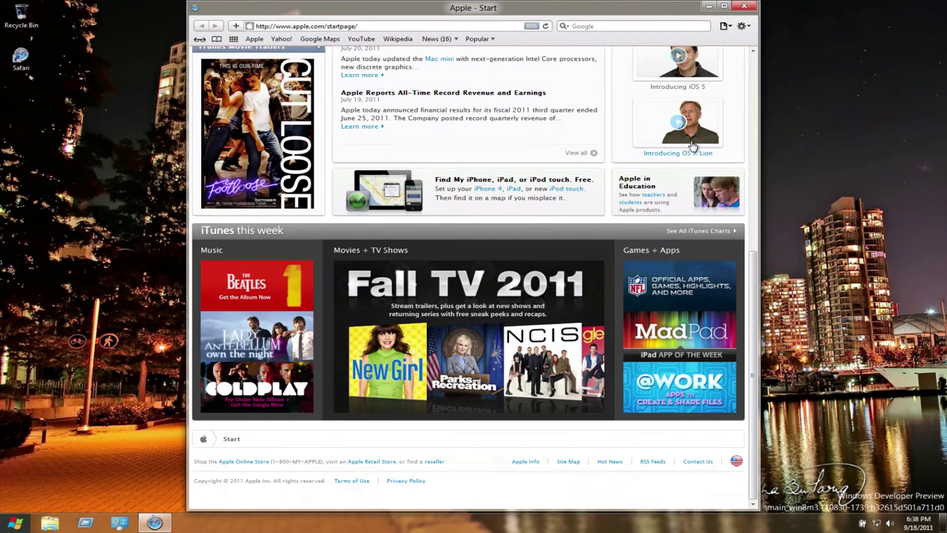
scroll(427, 482, "up", 5)
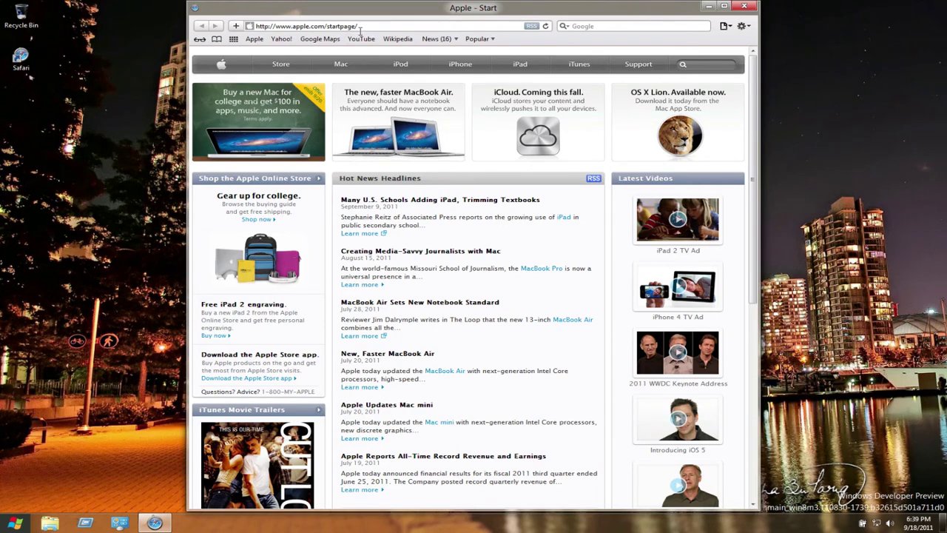
left_click(361, 38)
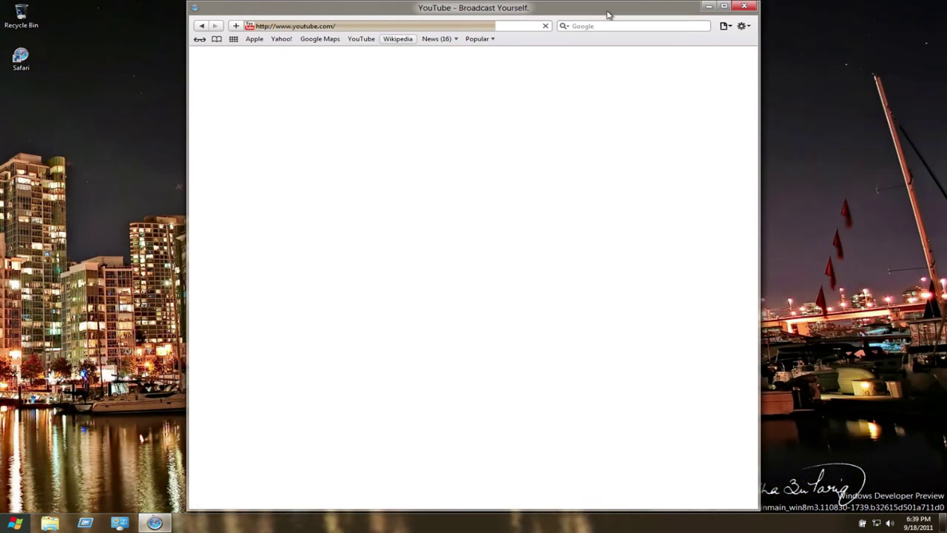
Minimize the Safari window, draw a selection rectangle on the empty desktop and restore the window
left_click(704, 7)
left_click_drag(689, 34, 614, 134)
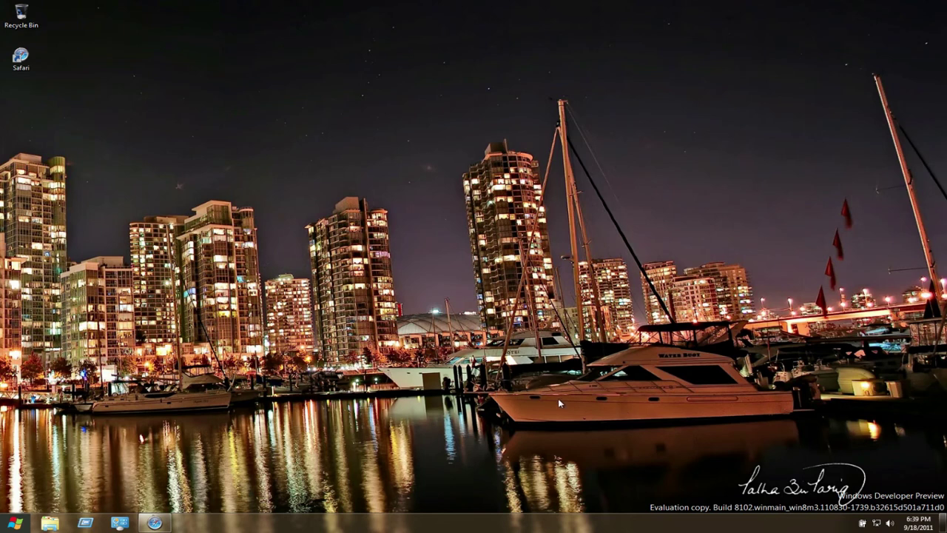
left_click_drag(608, 460, 946, 515)
left_click(156, 524)
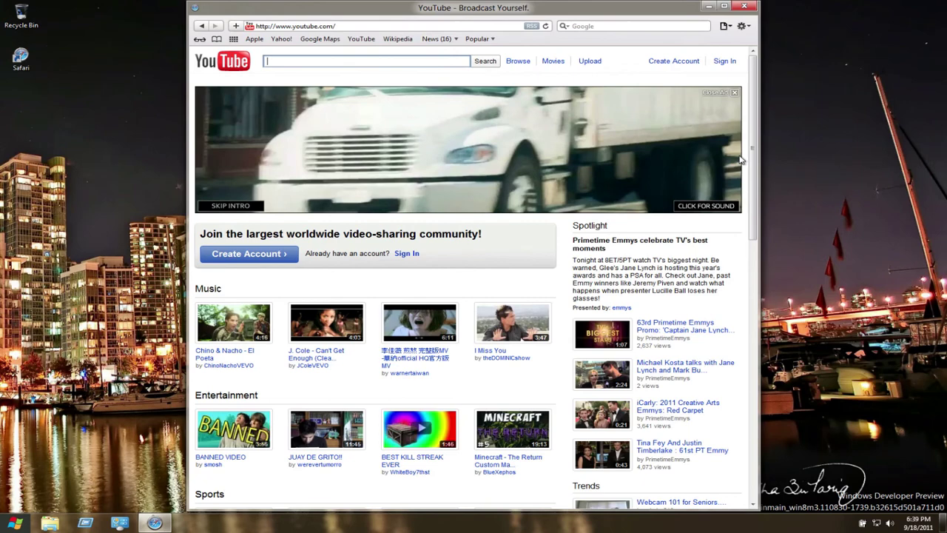
Maximize the Safari window, snap it to the left half of the desktop and move it away from the edge
left_click_drag(322, 15, 289, 5)
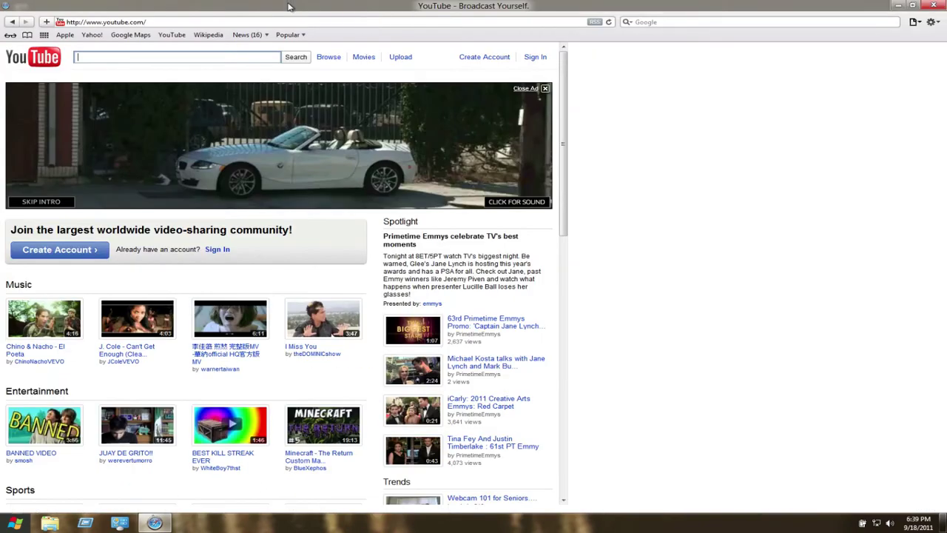
key("super+Left")
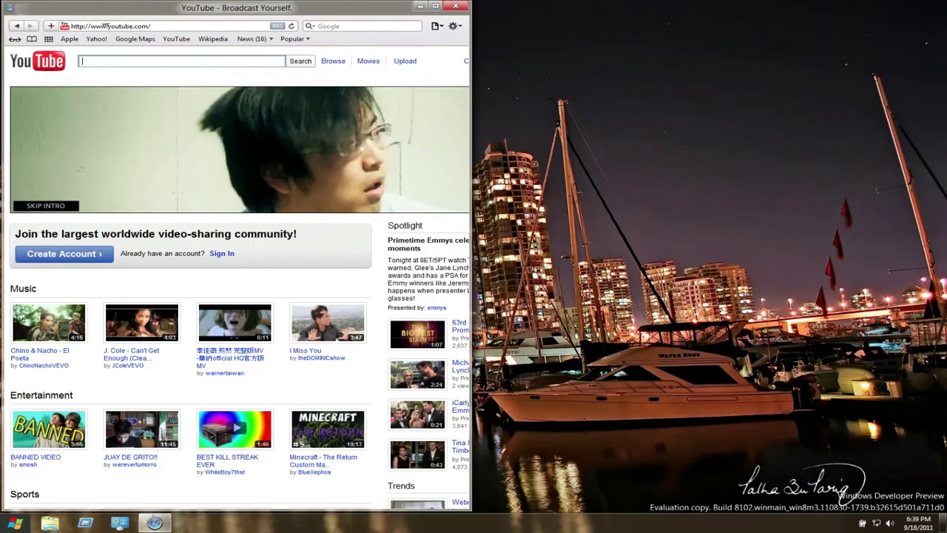
left_click_drag(105, 5, 224, 15)
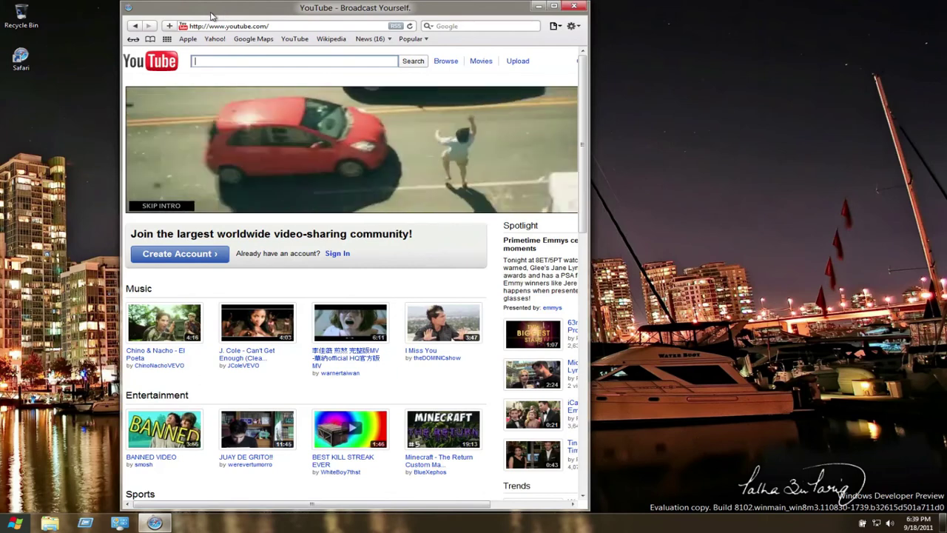